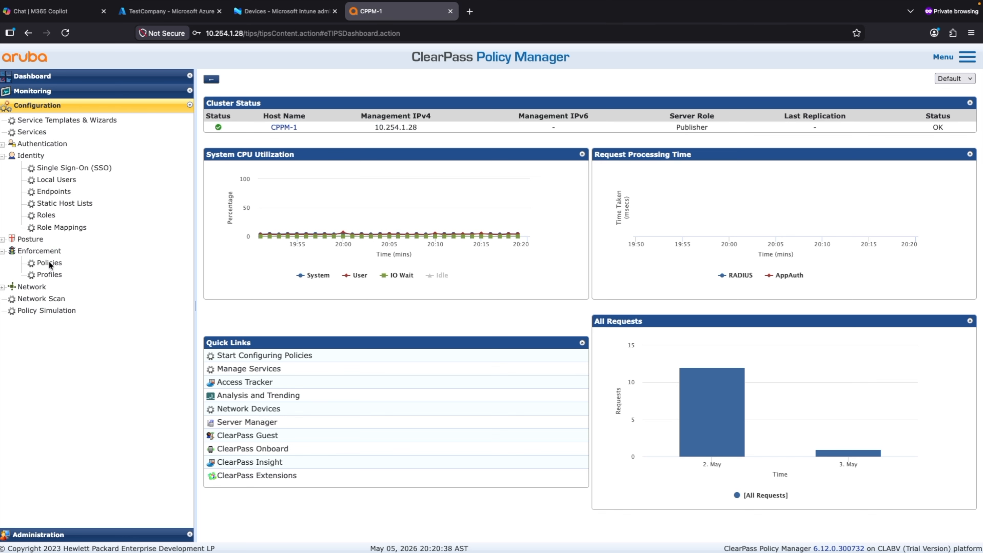
Step: Add a new Enforcement profile and name it Intune-Full-Access
left_click(48, 252)
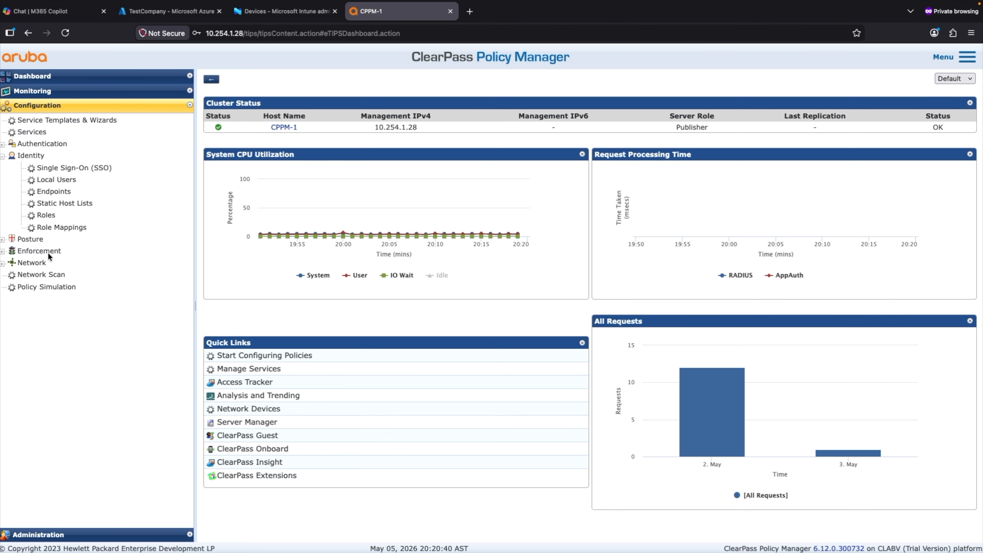
left_click(48, 252)
left_click(48, 274)
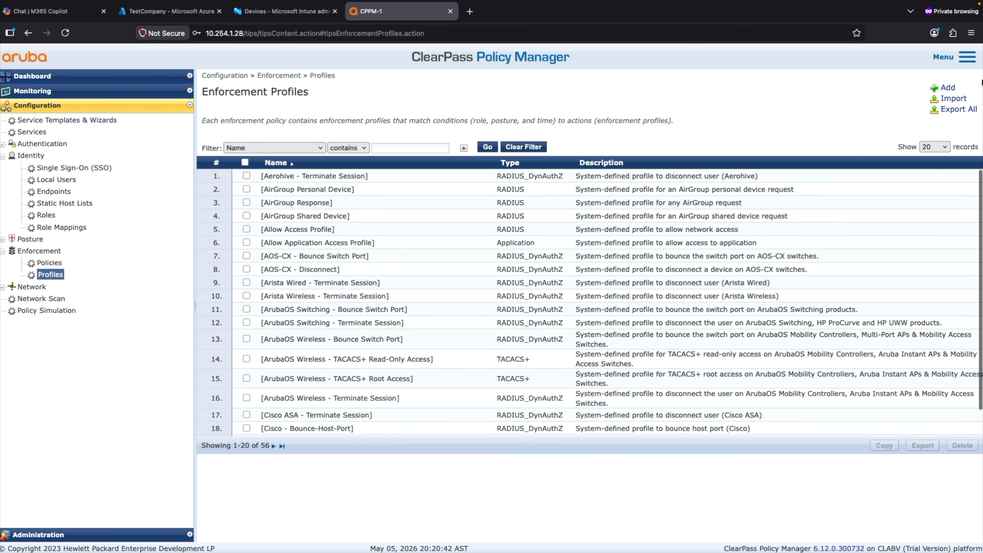
left_click(941, 88)
left_click(355, 145)
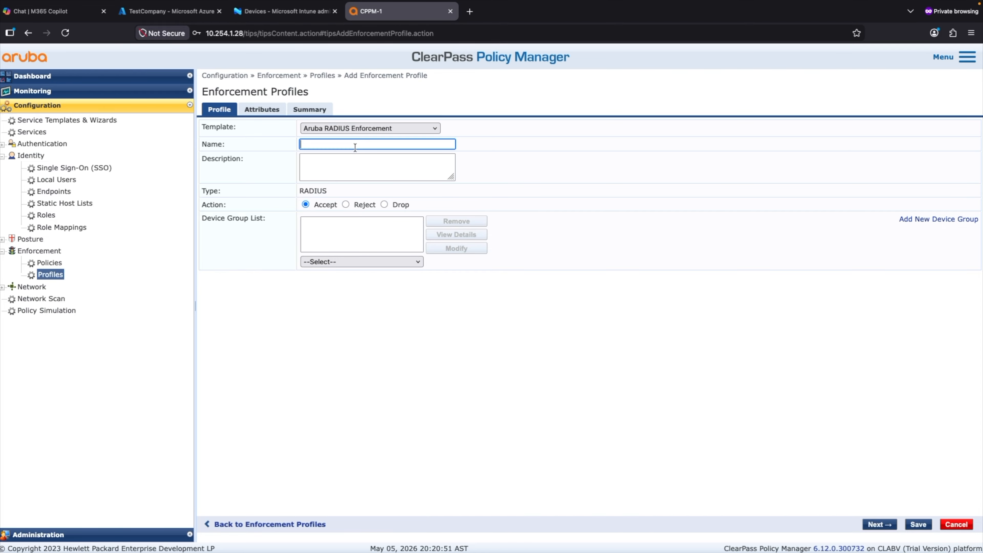
type("Intune")
type("-Full-Access")
left_click(470, 12)
Step: Sign in to the WLC1 controller at 10.1.170.10 as admin with the account password
type("10")
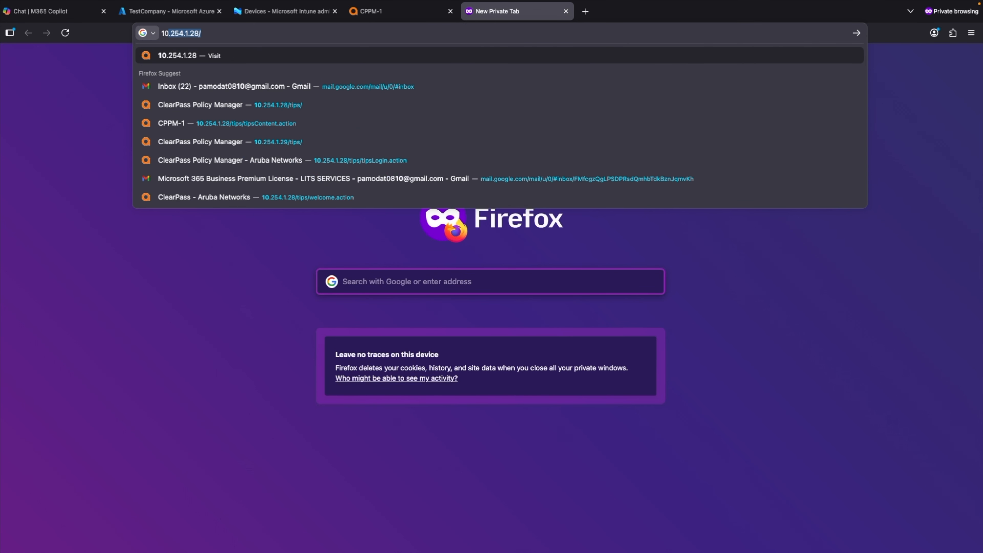
type(".254.1")
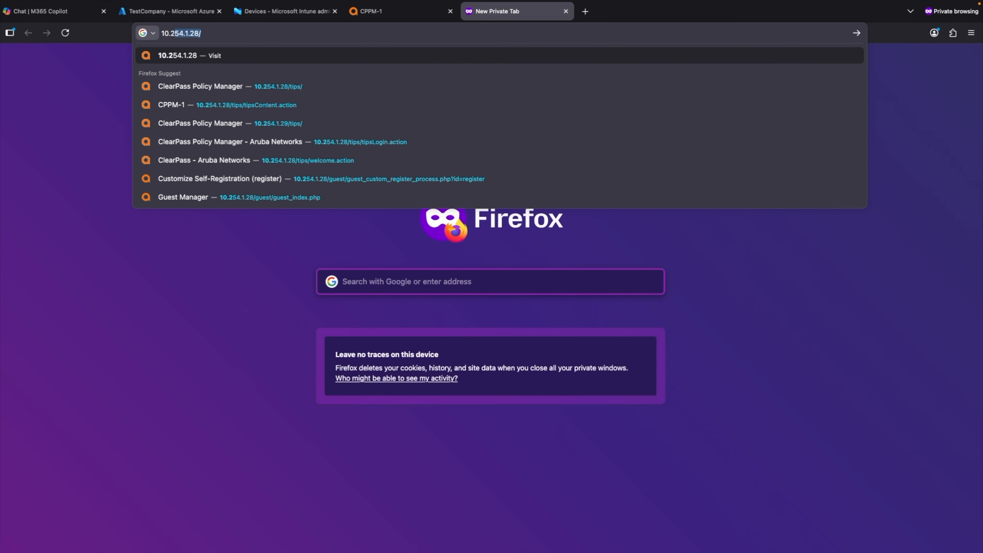
key("BackSpace")
key("BackSpace")
key("BackSpace")
key("BackSpace")
key("BackSpace")
key("BackSpace")
key("BackSpace")
key("BackSpace")
key("BackSpace")
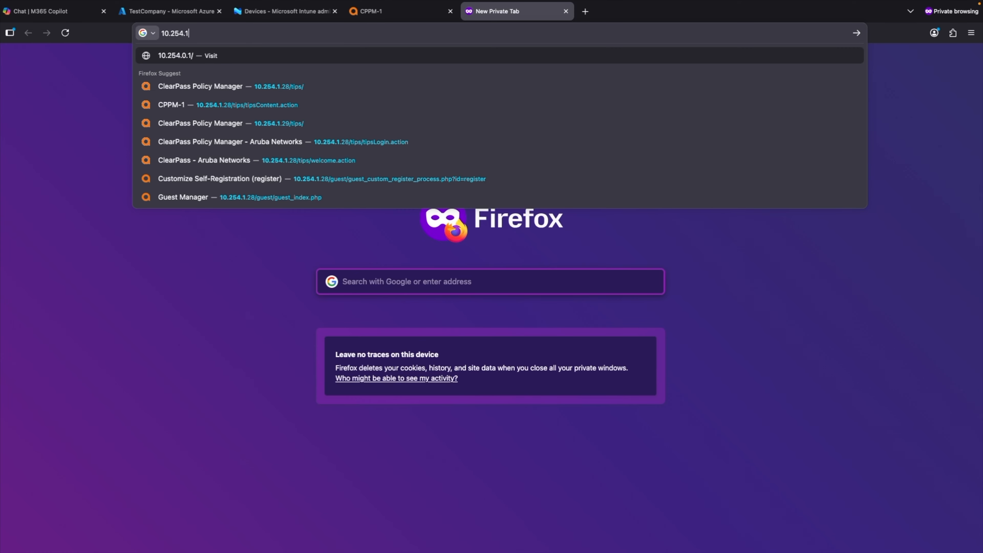
type("10.1.170.10/")
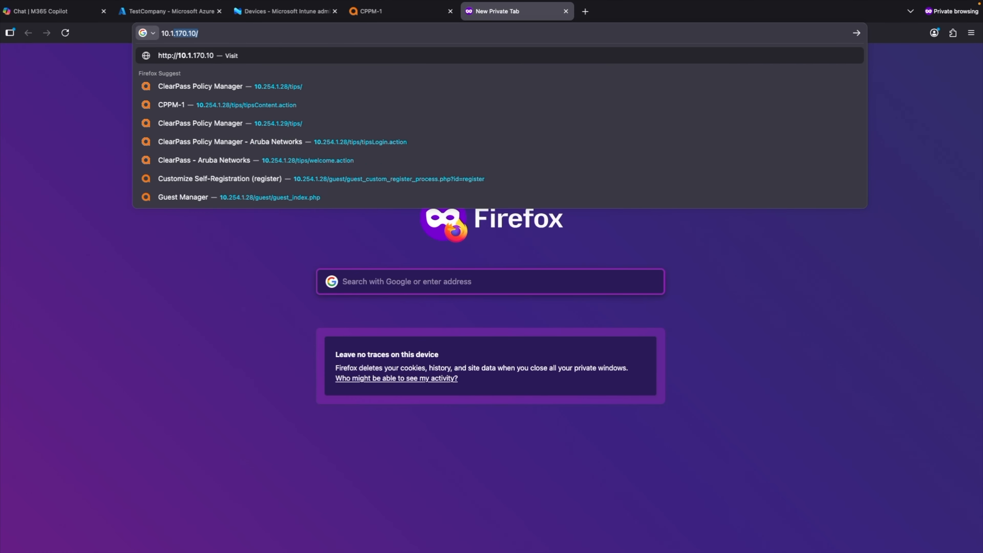
key("Return")
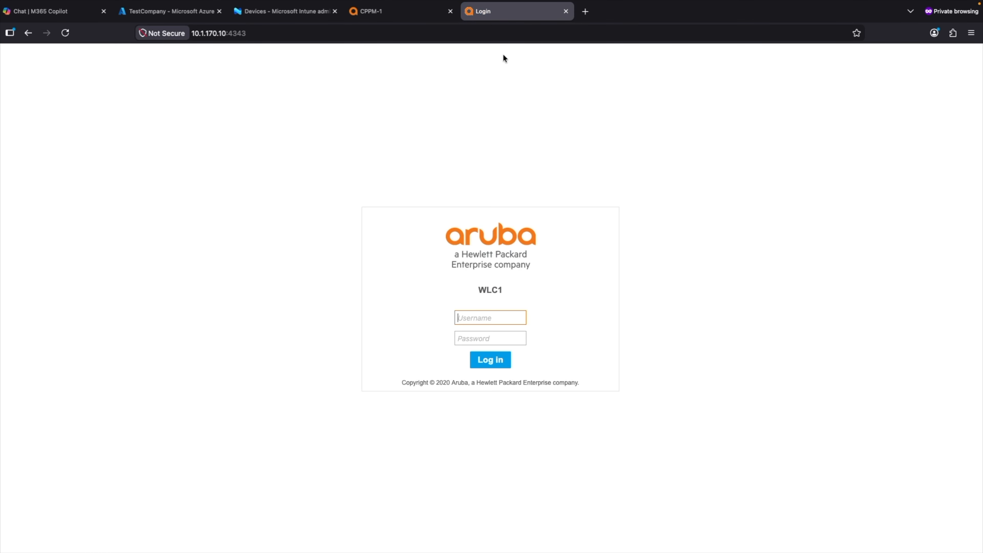
type("admin")
key("Tab")
type("a")
key("Return")
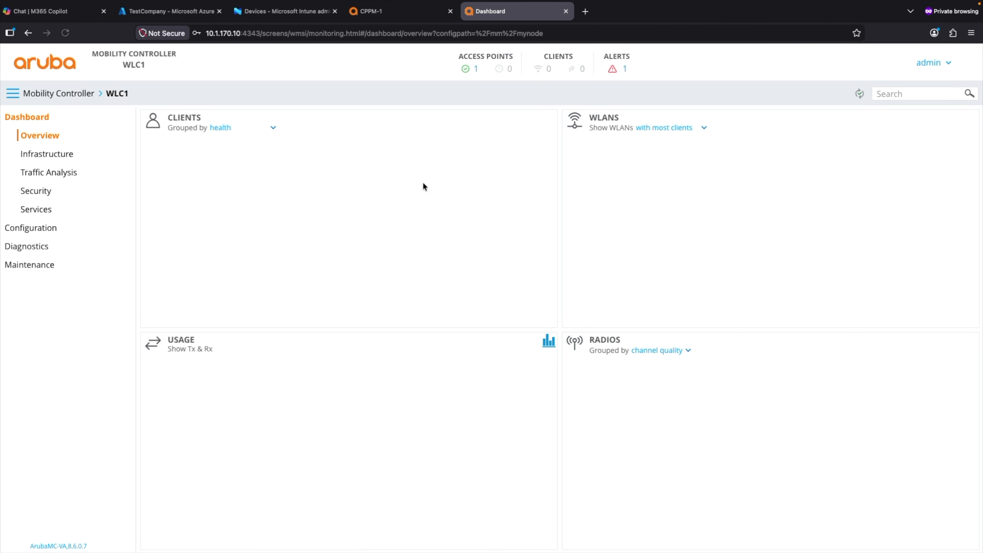
Step: Find the Intune-Full-Access role under Configuration and copy its exact name
left_click(30, 228)
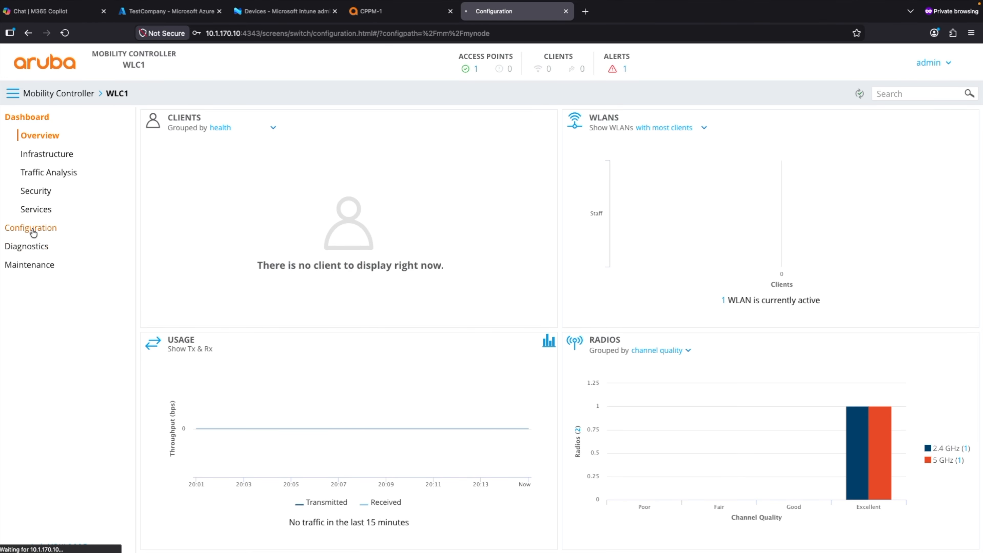
scroll(267, 281, "down", 5)
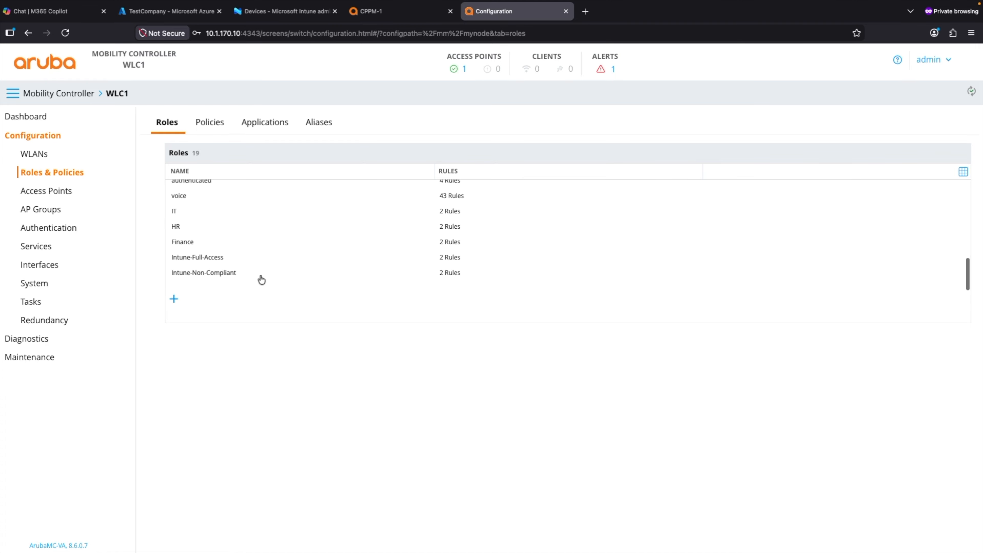
left_click(205, 271)
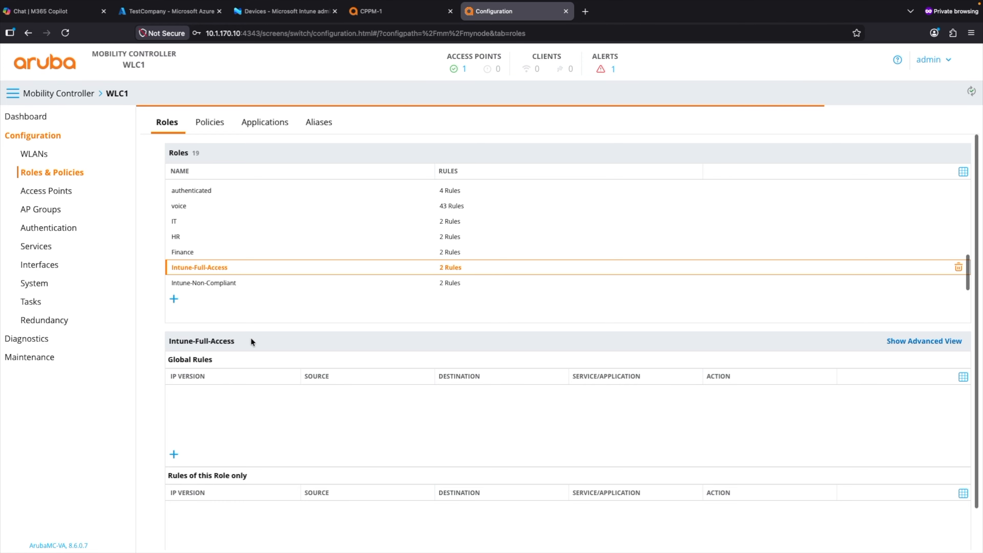
left_click_drag(250, 339, 162, 347)
key("ctrl+c")
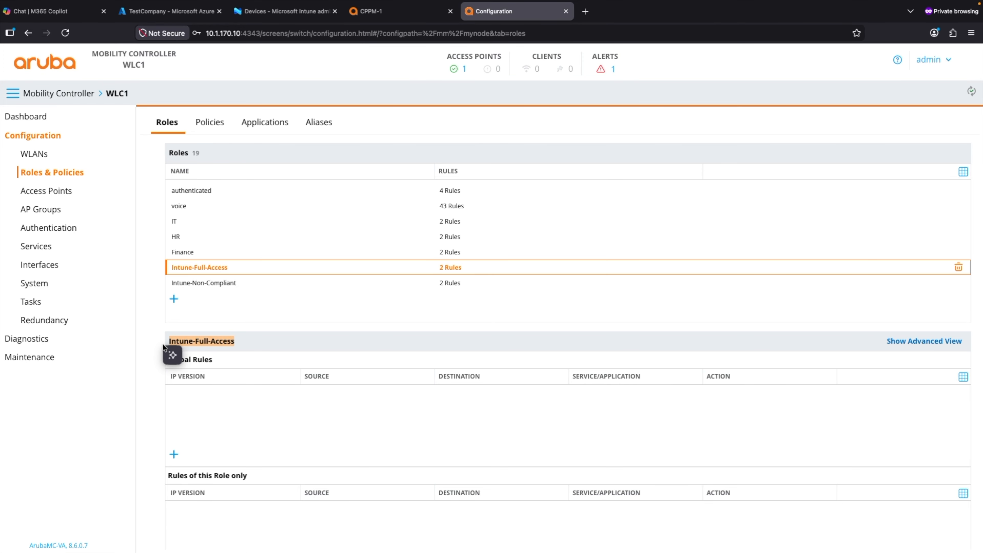
left_click(383, 13)
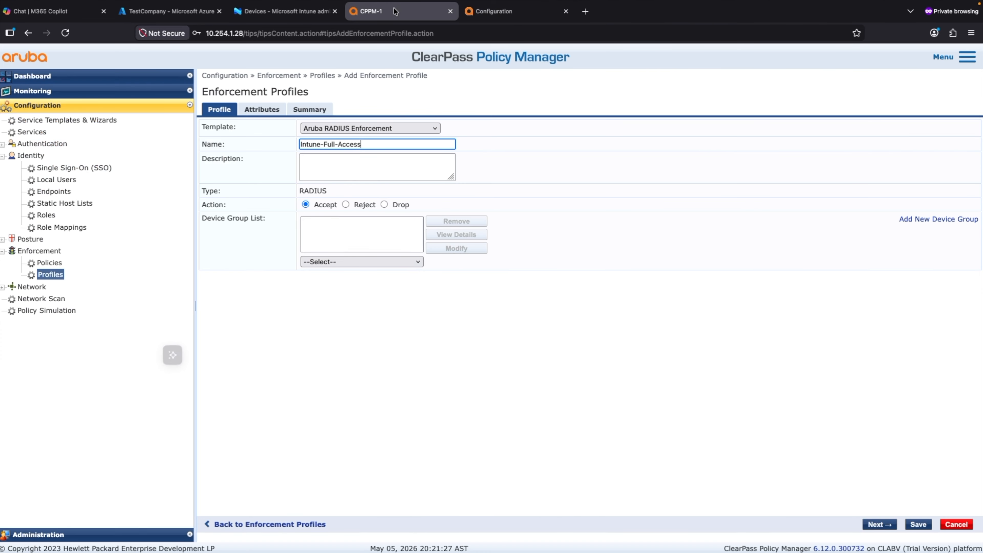
Step: Set the profile's Aruba-User-Role attribute to Intune-Full-Access and save it
left_click(260, 110)
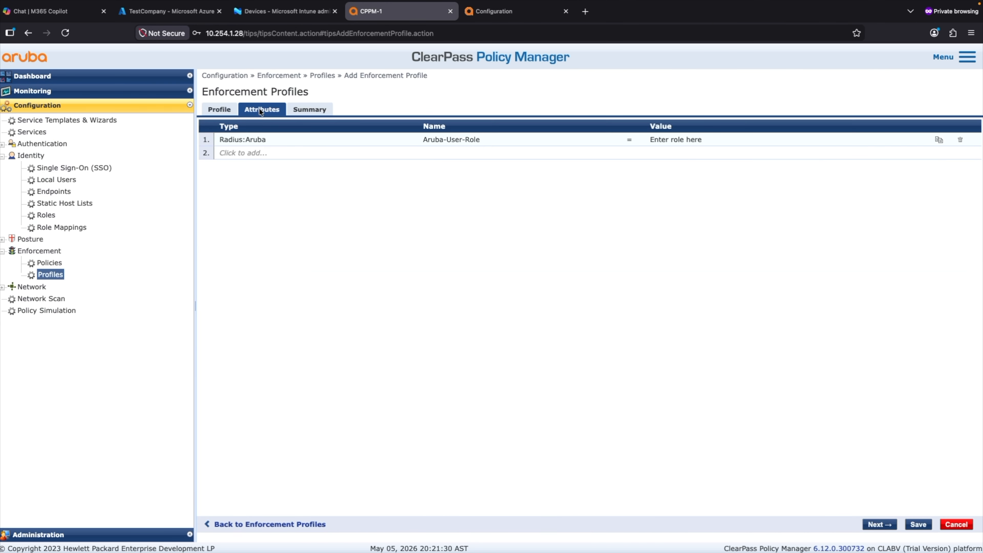
left_click(688, 140)
key("ctrl+v")
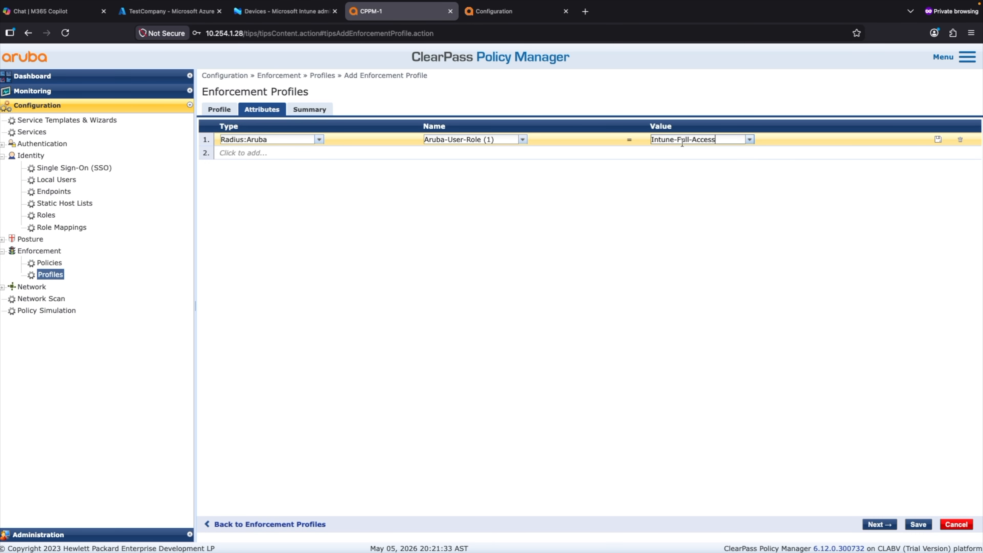
left_click(939, 140)
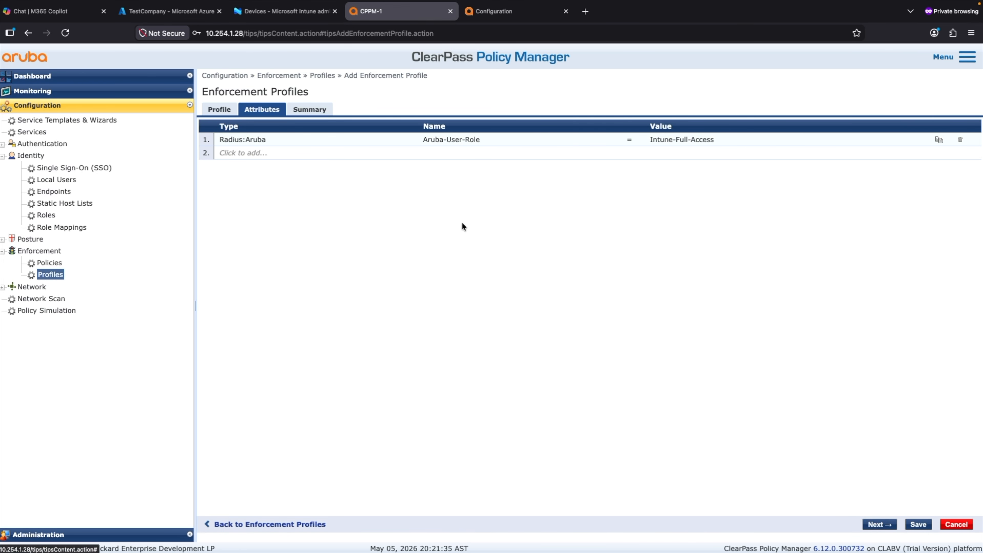
left_click(915, 525)
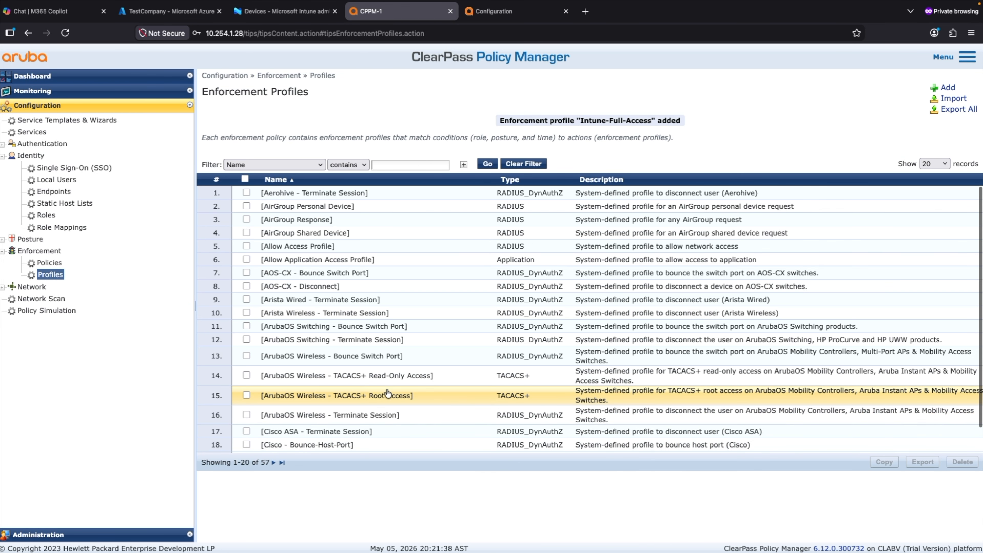
Step: Create and save profile Intune-Non-Compliant with Aruba-User-Role Intune-Non-Compliant, copied from the controller
key("ctrl+Tab")
left_click(211, 285)
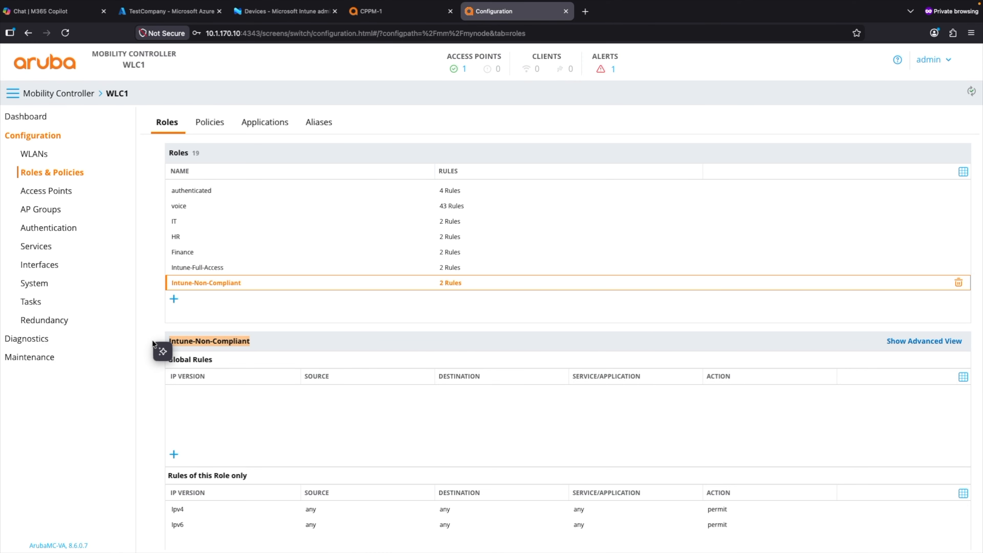
key("ctrl+shift+Tab")
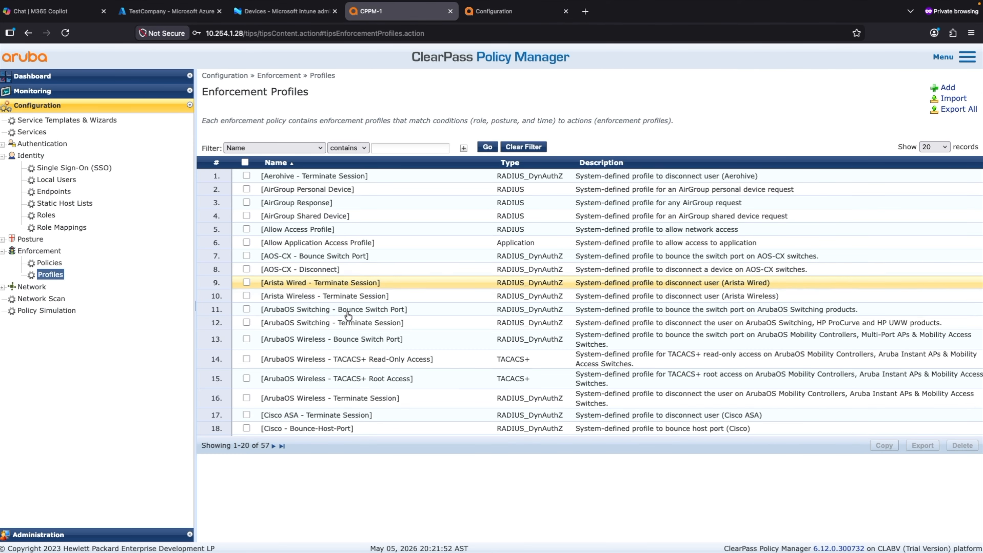
left_click(947, 87)
left_click(345, 144)
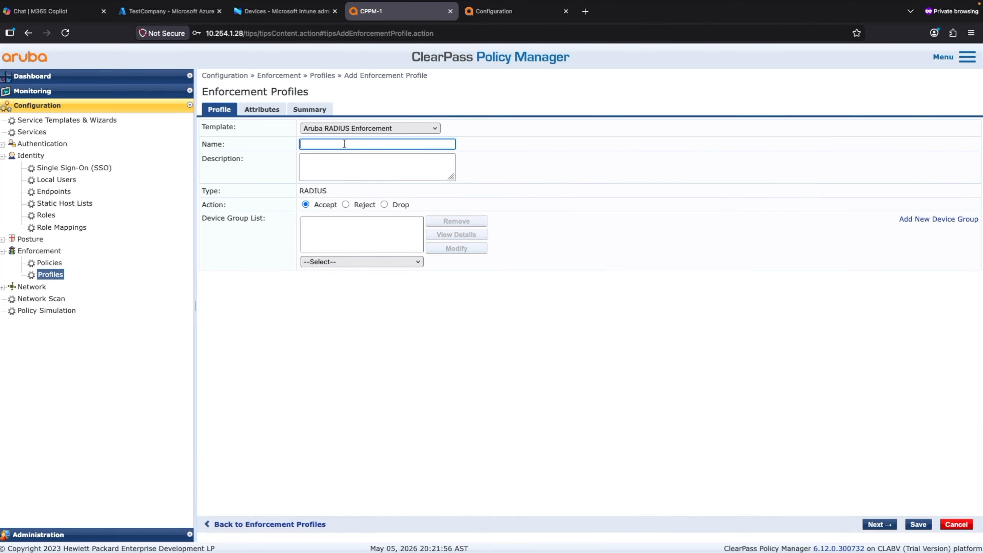
type("Intune-Non-Compliant")
left_click(263, 108)
left_click(696, 139)
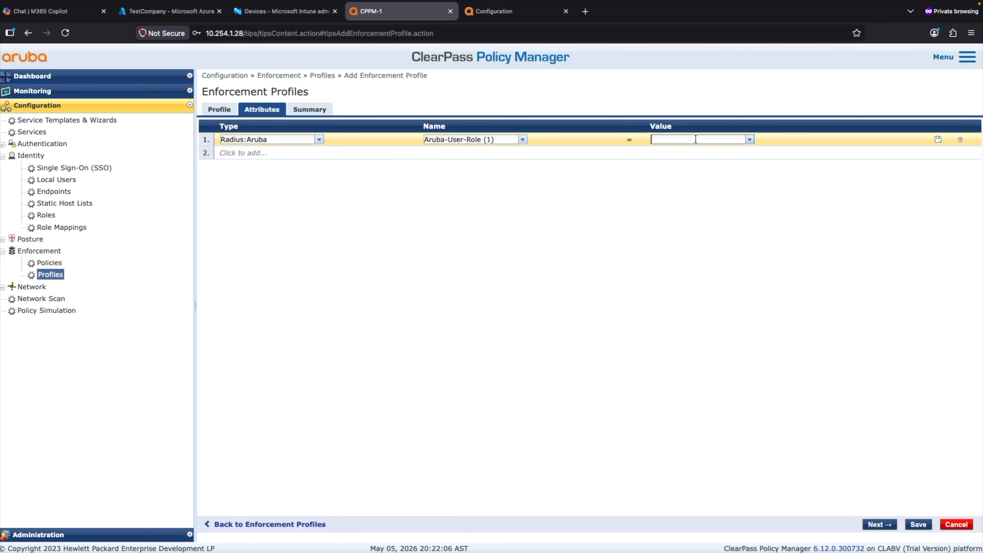
type("Intune-Non-Compliant")
left_click(940, 140)
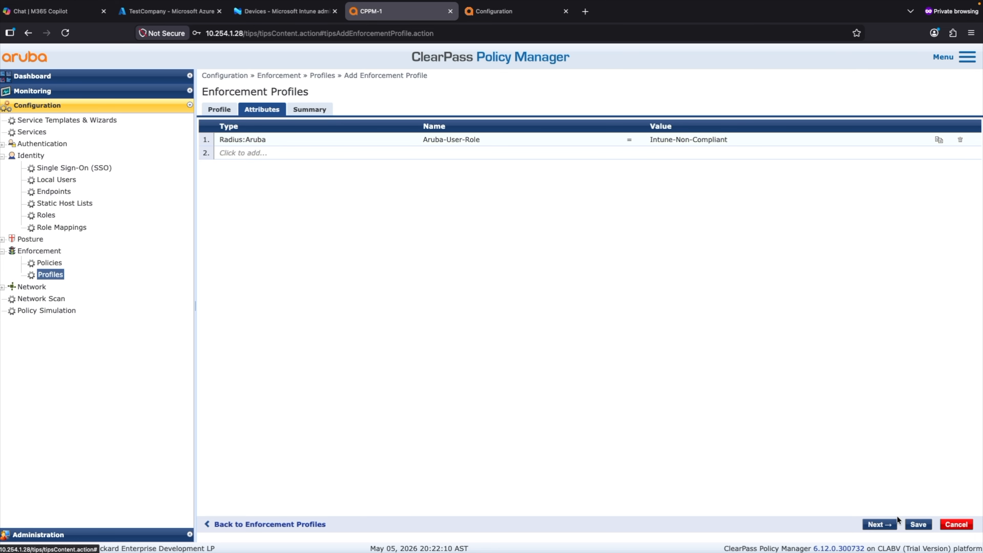
left_click(919, 525)
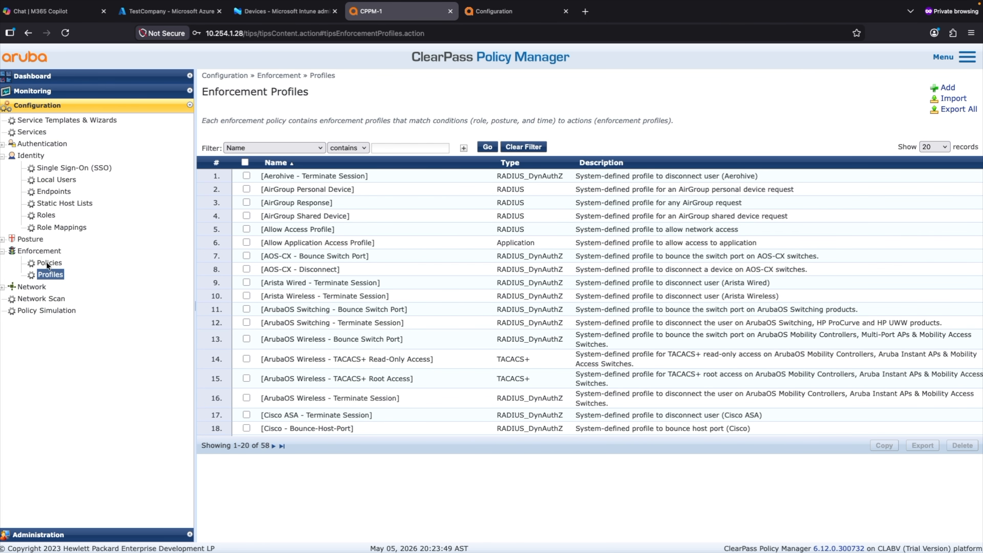
Step: Add two ClearPass roles, Intune Compliant and Intune Non-Compliant
left_click(45, 217)
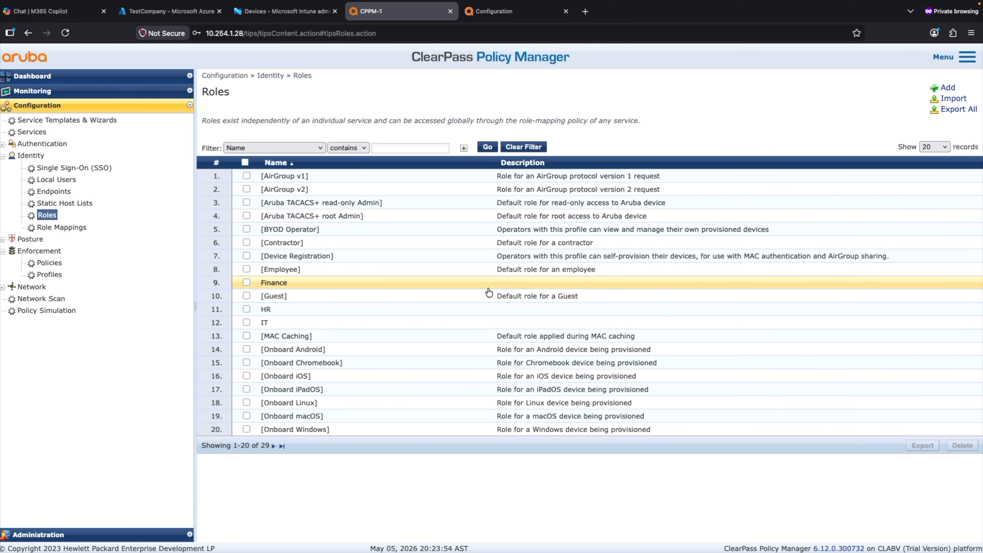
left_click(947, 88)
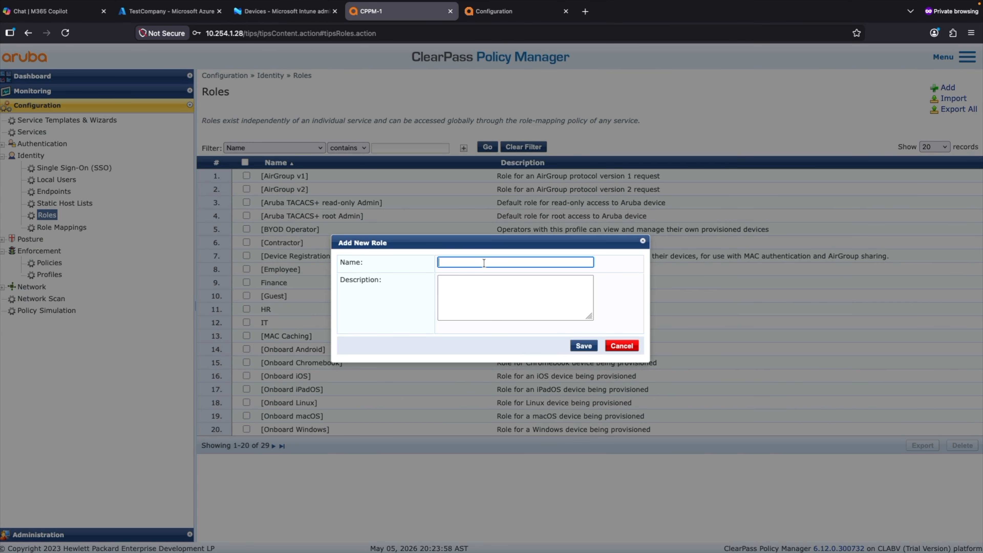
type("Intune Compliant")
left_click(584, 345)
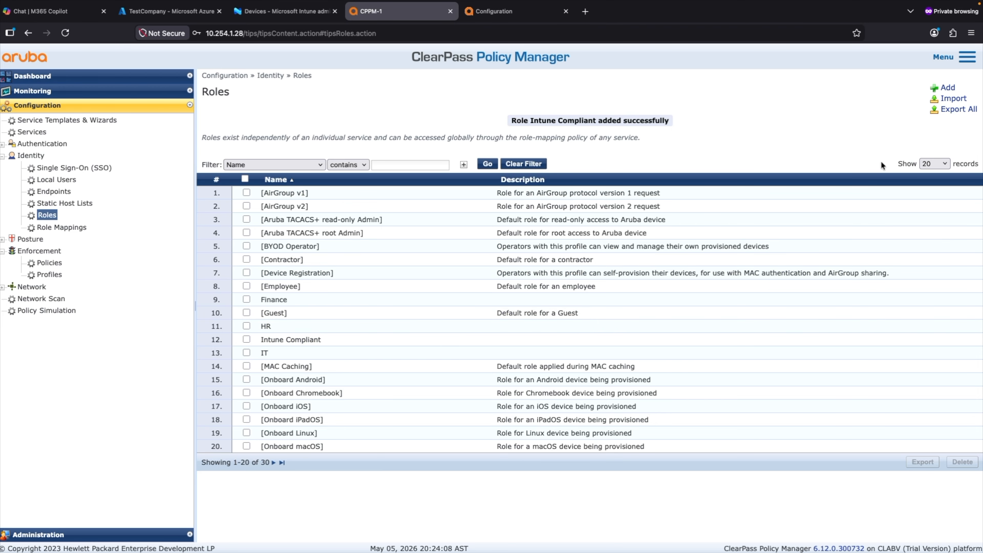
left_click(948, 88)
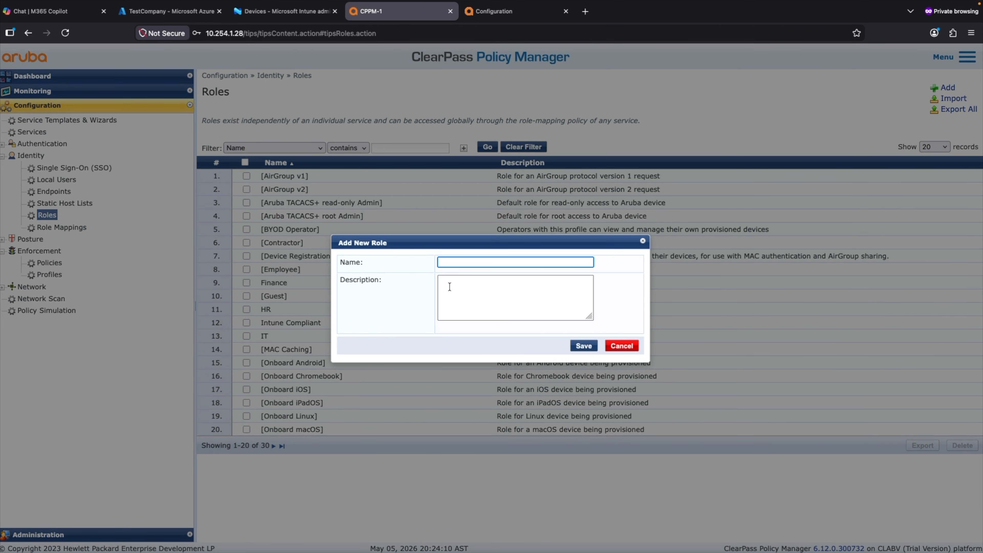
type("Intune Non-Compliant")
left_click(586, 347)
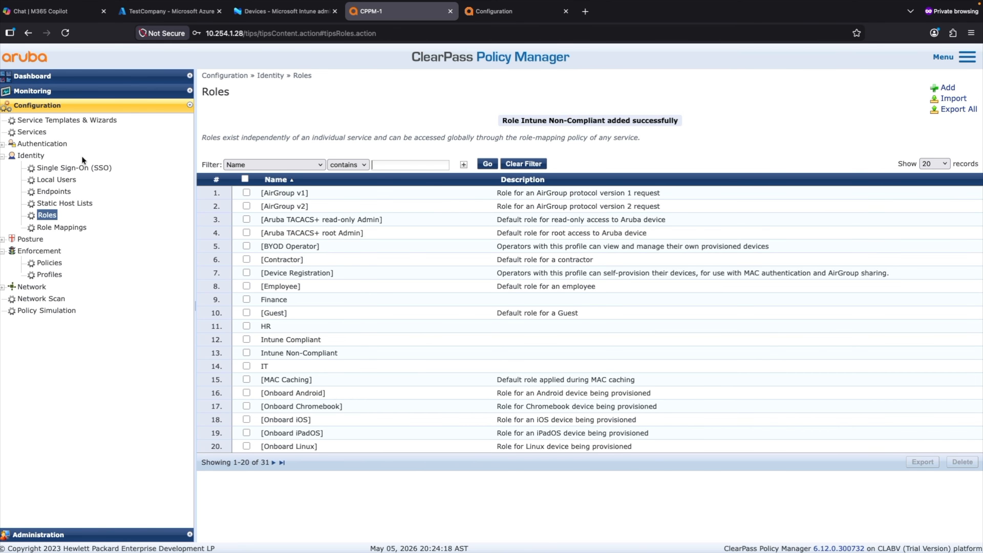
Step: Create role mapping 'Intune Role Mapping Policy' with default role [Other]
left_click(51, 228)
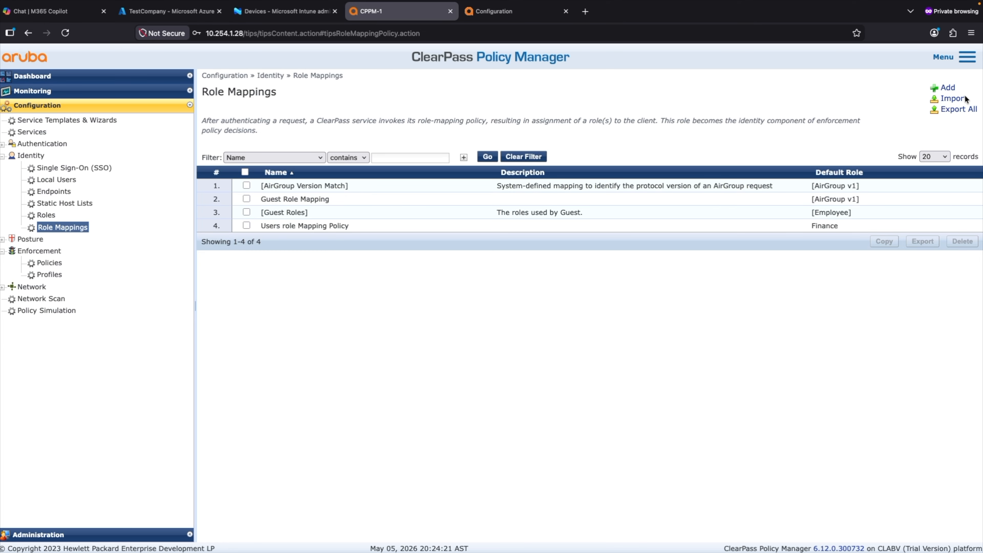
left_click(952, 92)
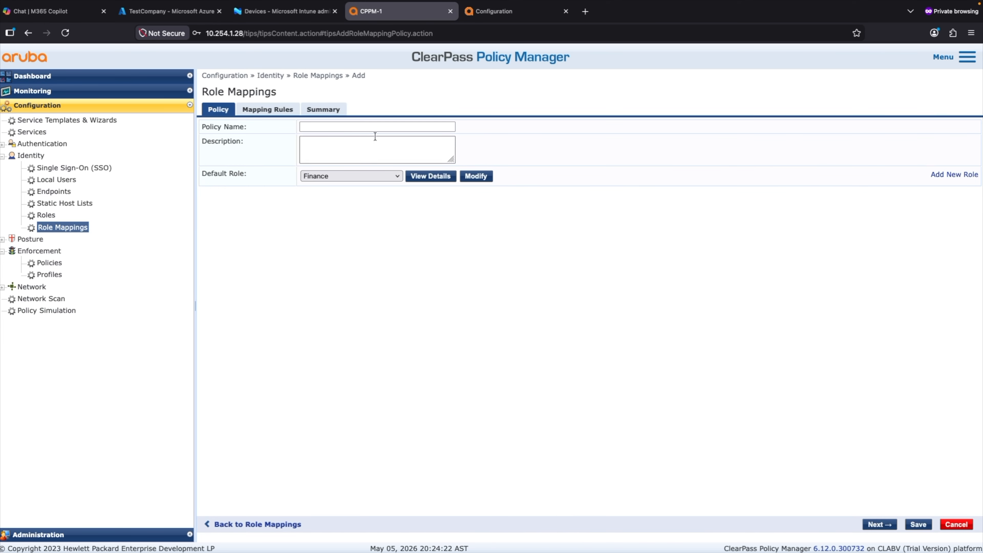
left_click(326, 127)
type("Intu")
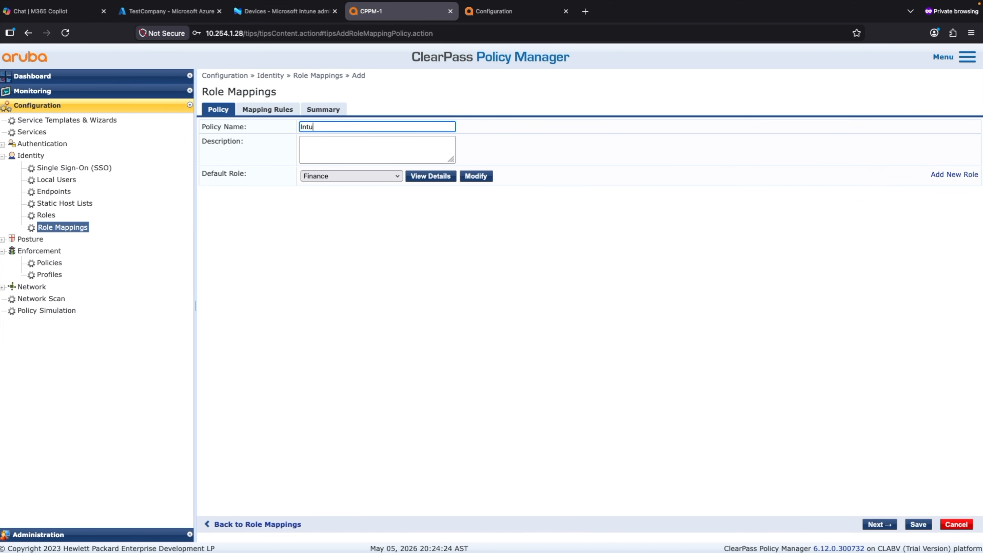
type("ne Role Mapping Policy")
left_click(322, 177)
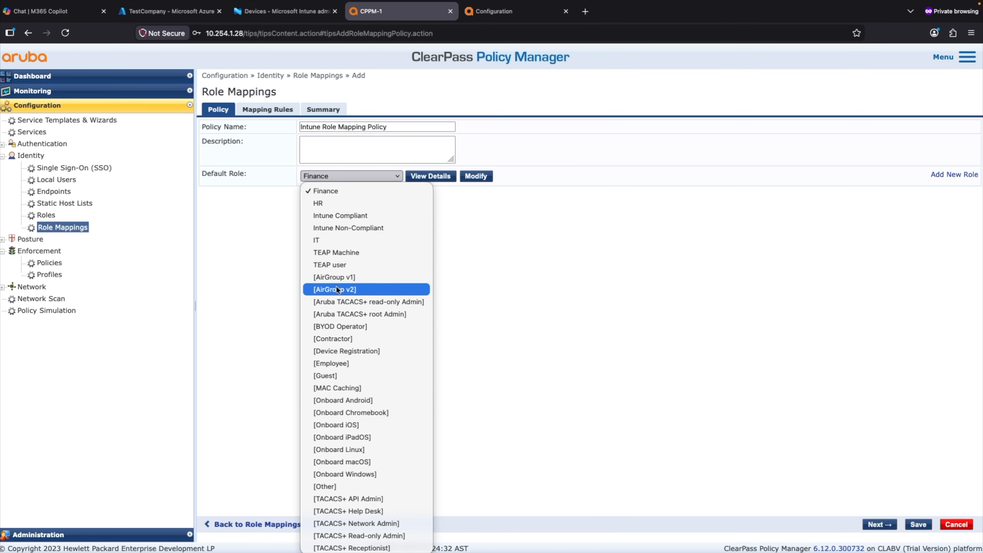
left_click(337, 486)
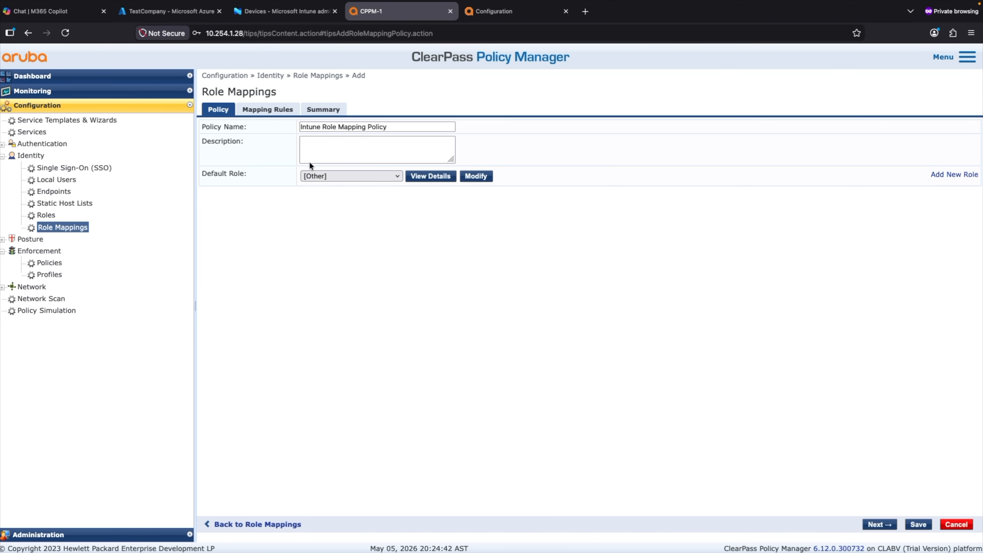
Step: Add a mapping rule with a condition on the Endpoint attribute Intune Compliance State
left_click(268, 112)
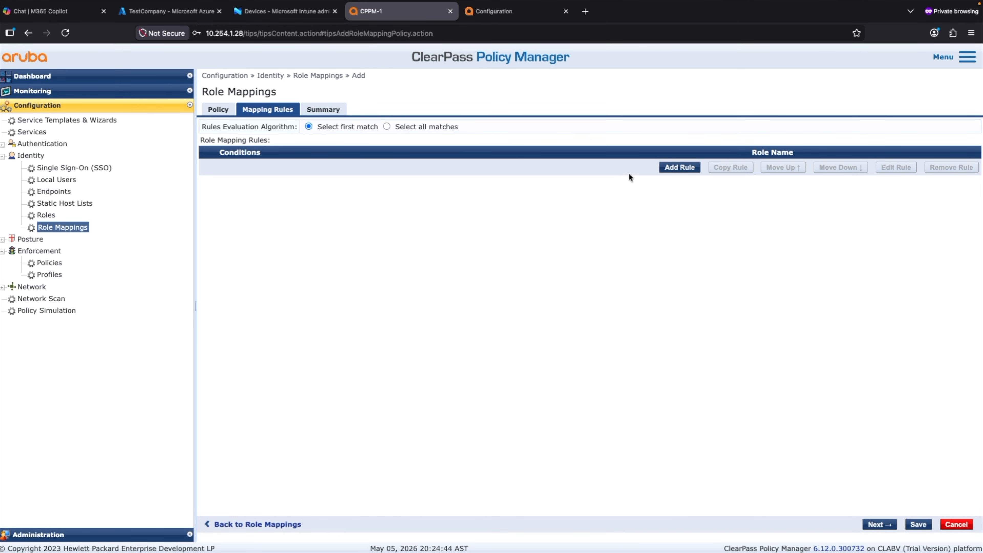
left_click(687, 168)
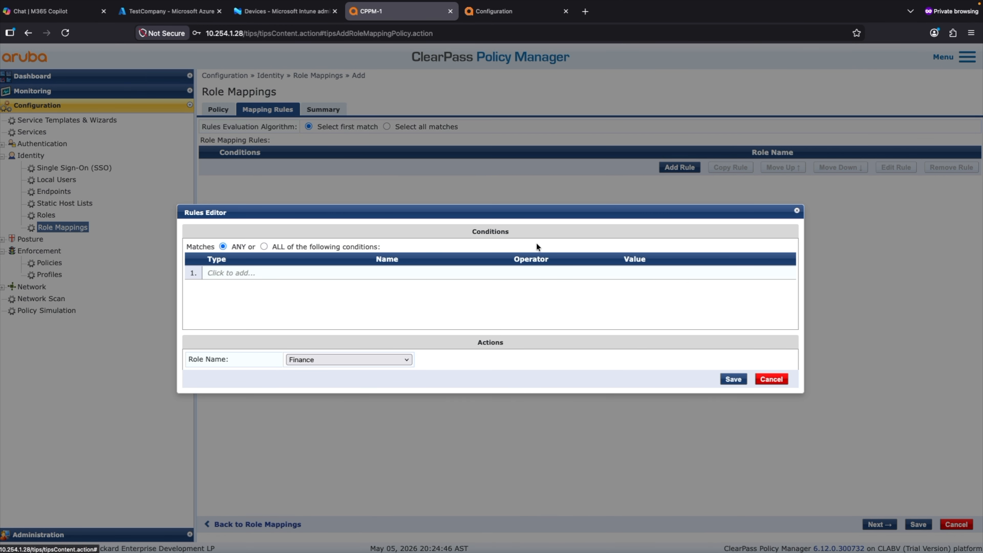
left_click(215, 273)
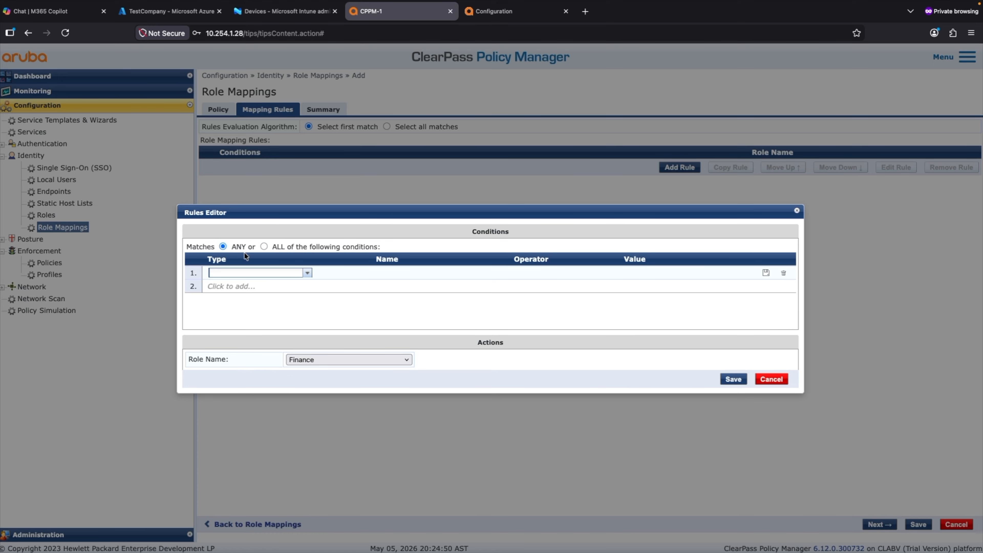
left_click(307, 273)
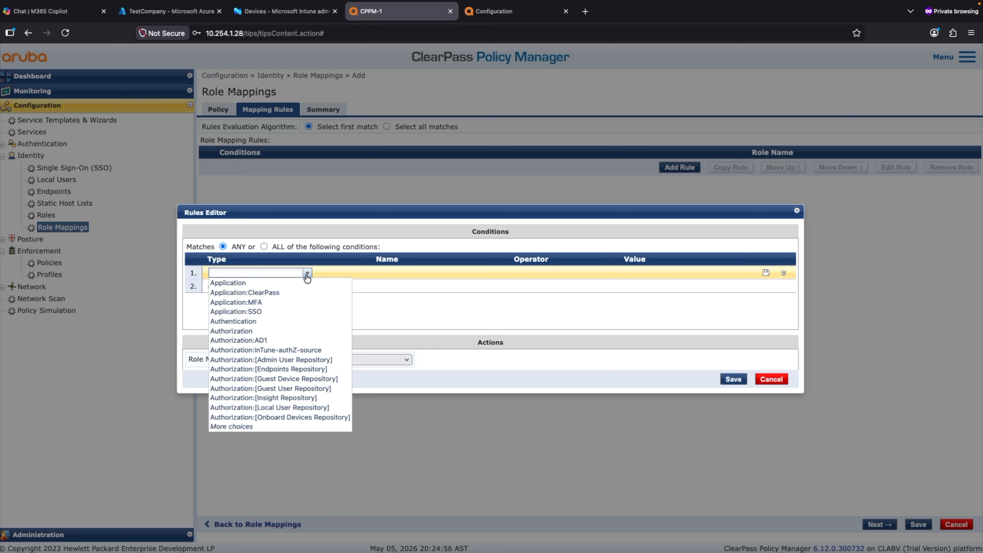
left_click(231, 427)
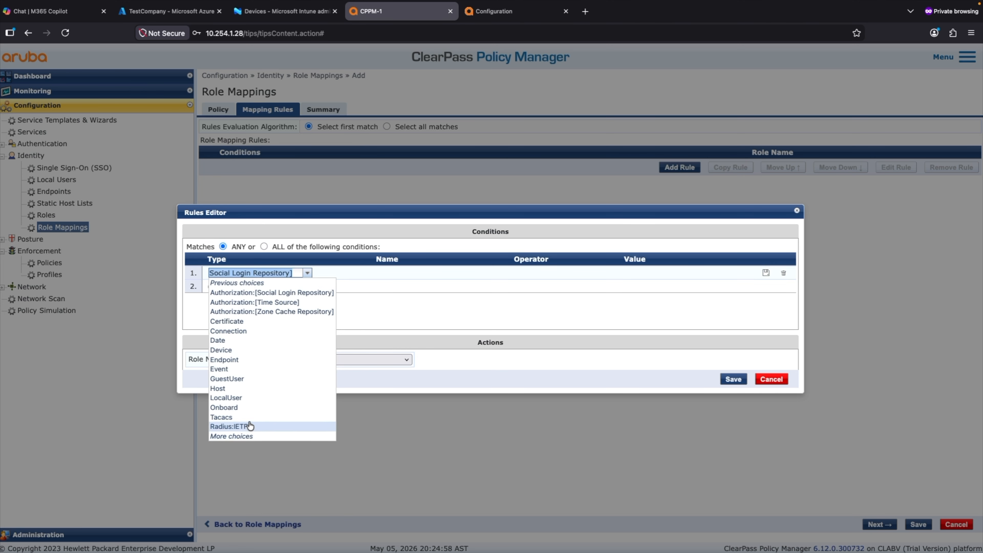
left_click(232, 360)
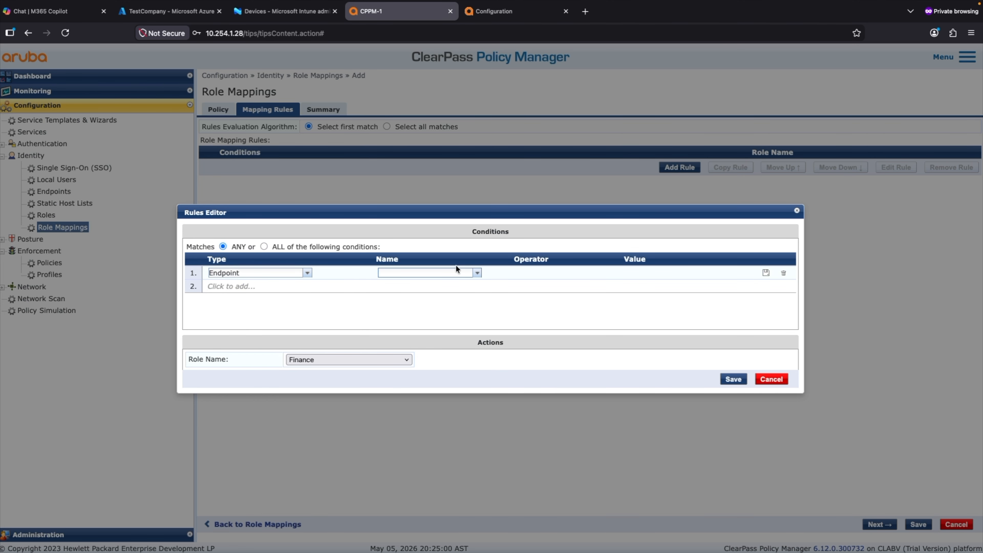
left_click(478, 274)
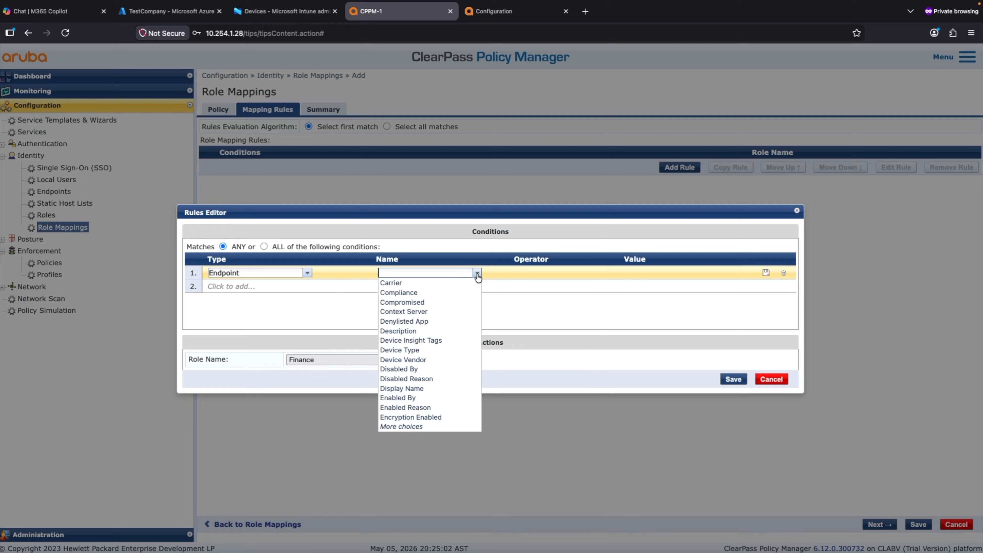
left_click(411, 426)
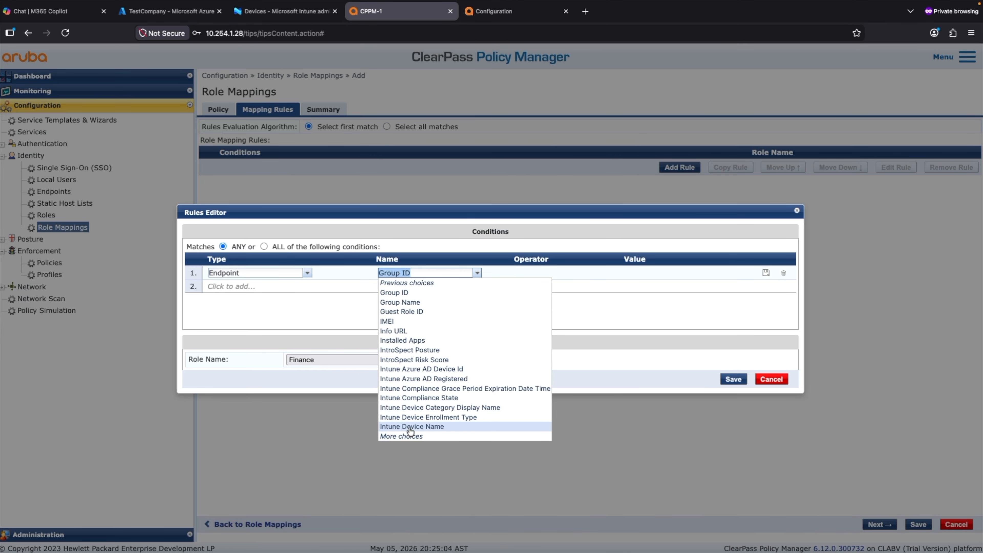
left_click(412, 401)
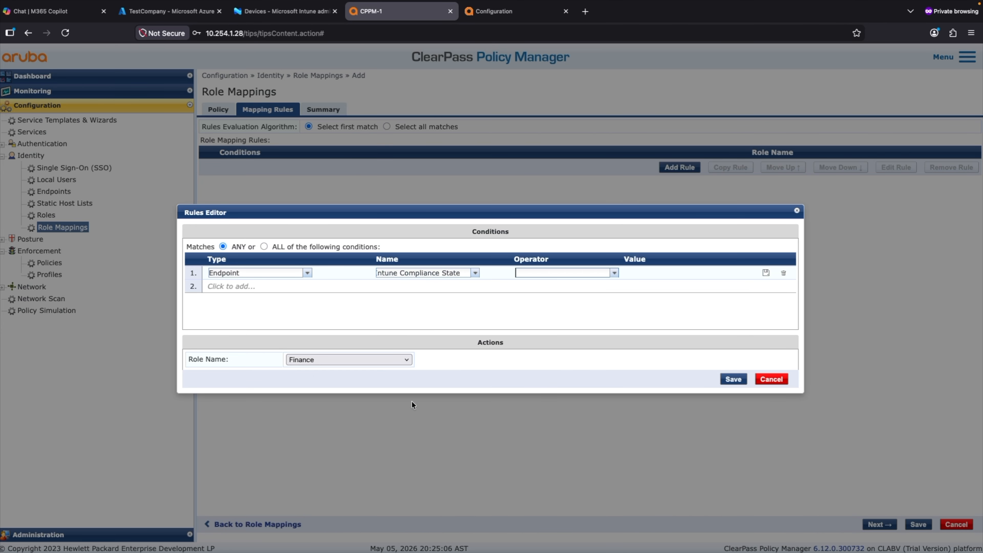
Step: Set the condition to EQUALS compliant, assign role Intune Compliant, and save the rule
left_click(611, 276)
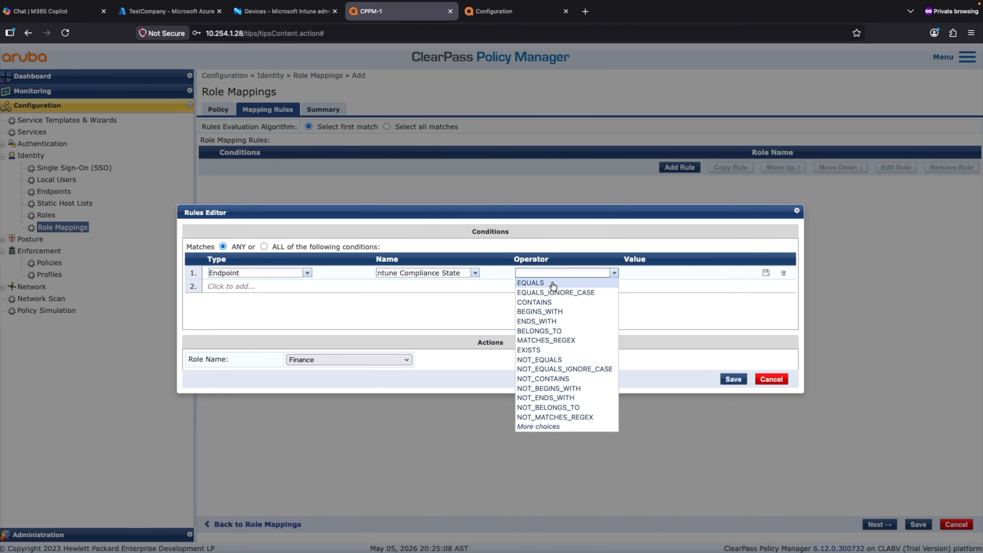
left_click(604, 282)
left_click(725, 274)
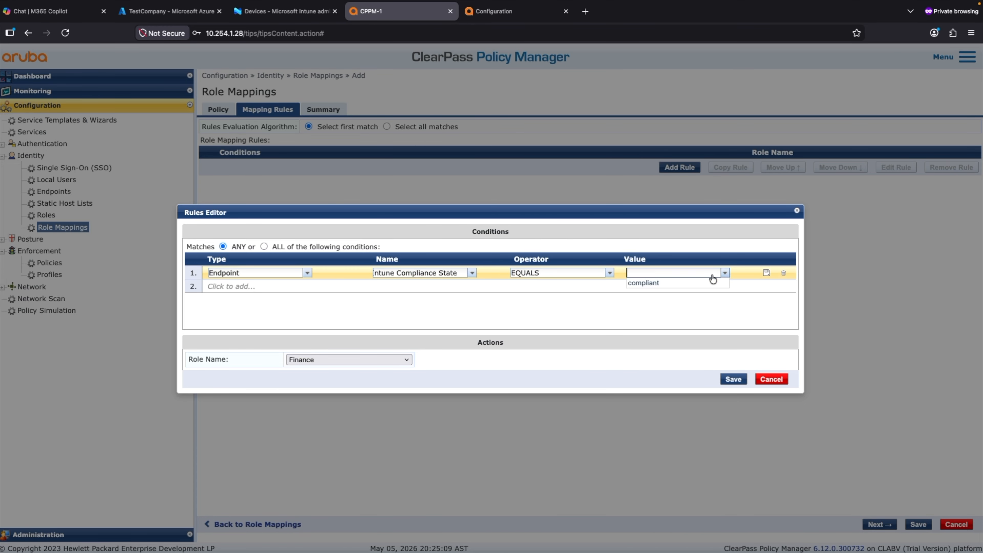
left_click(648, 286)
left_click(319, 359)
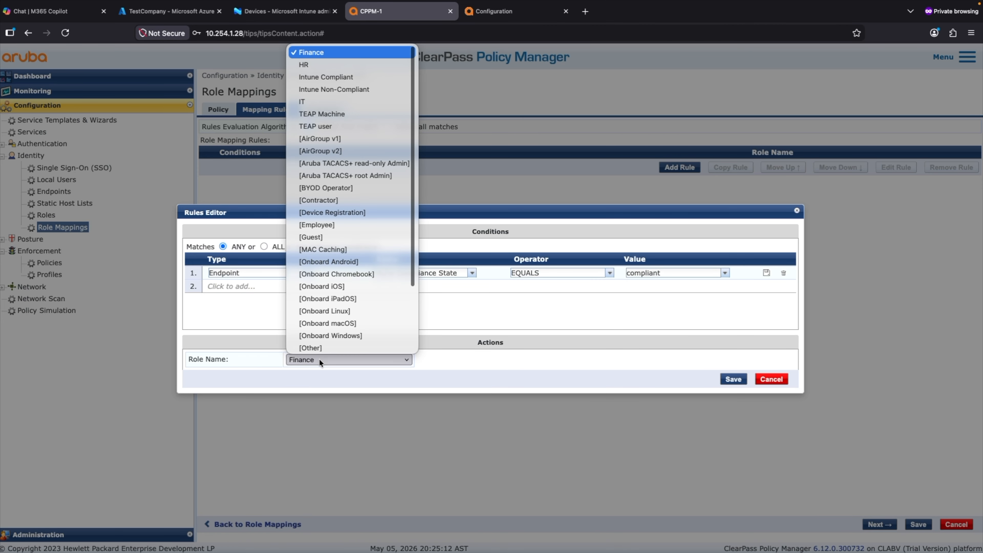
left_click(346, 75)
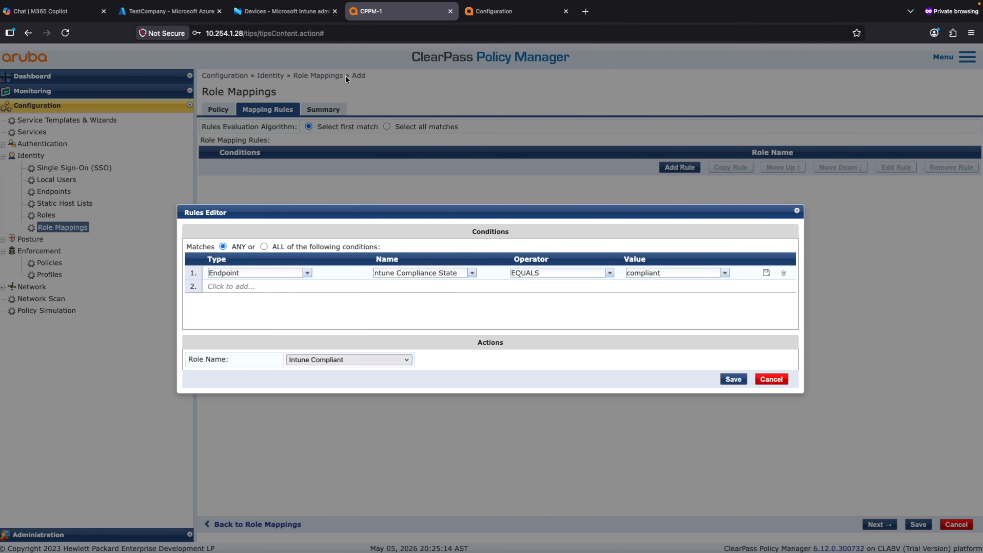
left_click(734, 379)
Step: Copy rule 1, change the copy to NOT_EQUALS compliant with role Intune Non-Compliant, and save
left_click(455, 166)
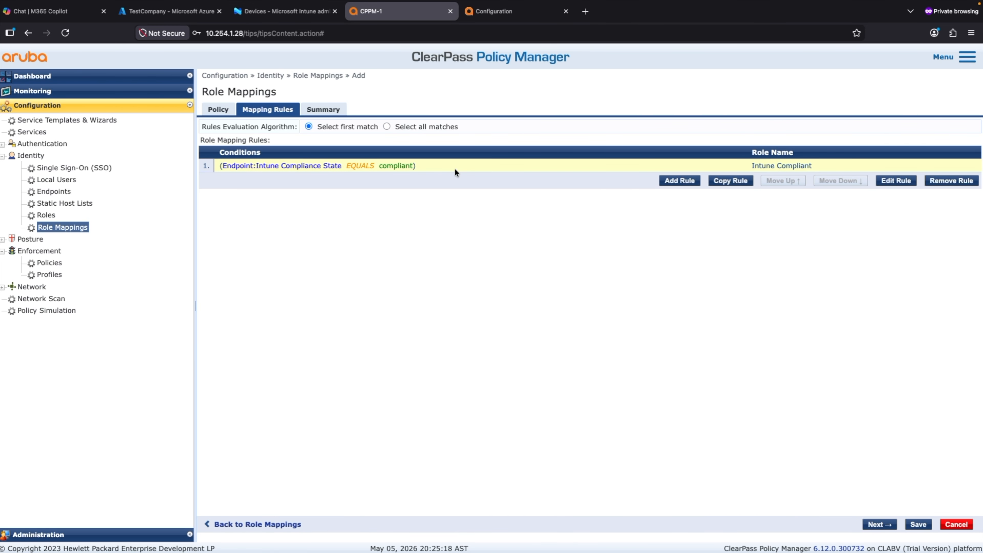
left_click(722, 181)
left_click(568, 181)
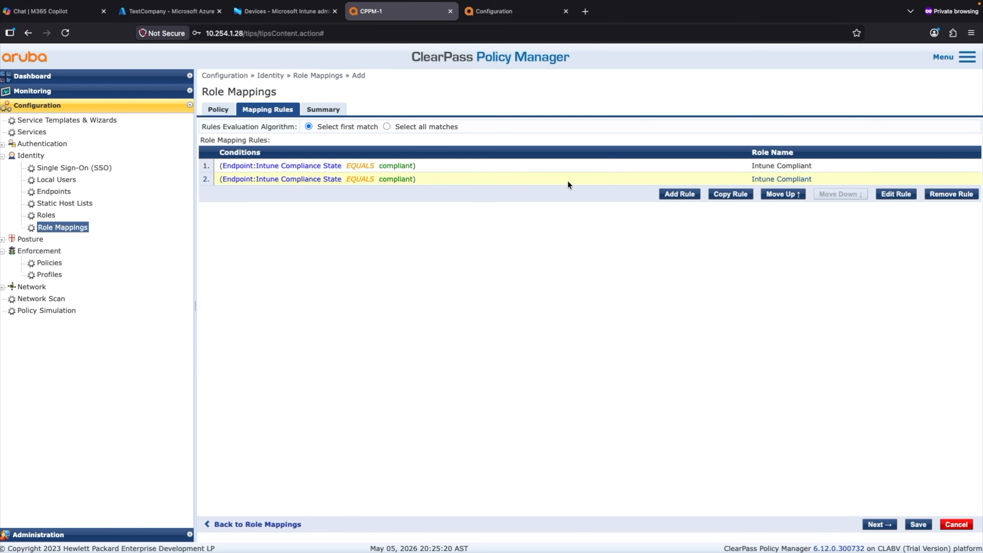
left_click(889, 195)
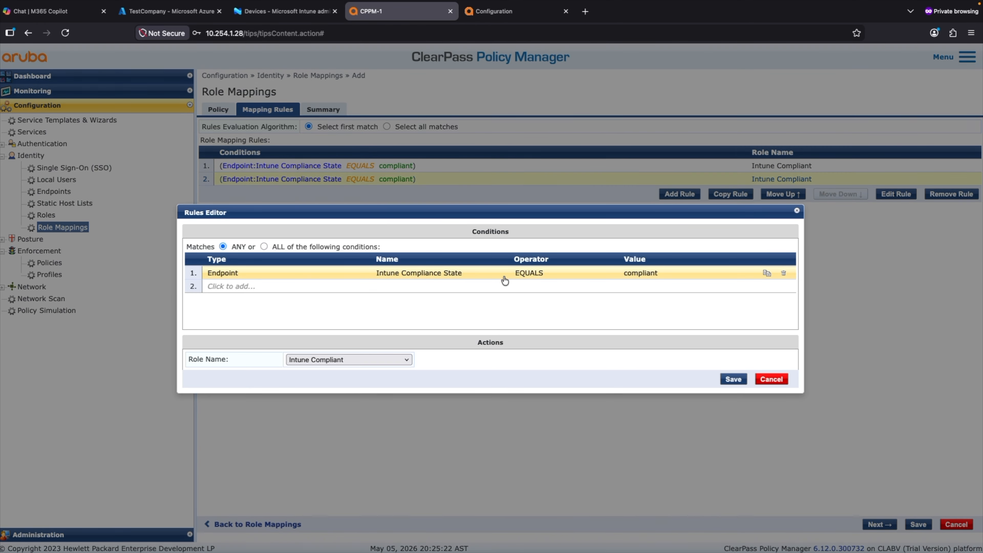
left_click(526, 276)
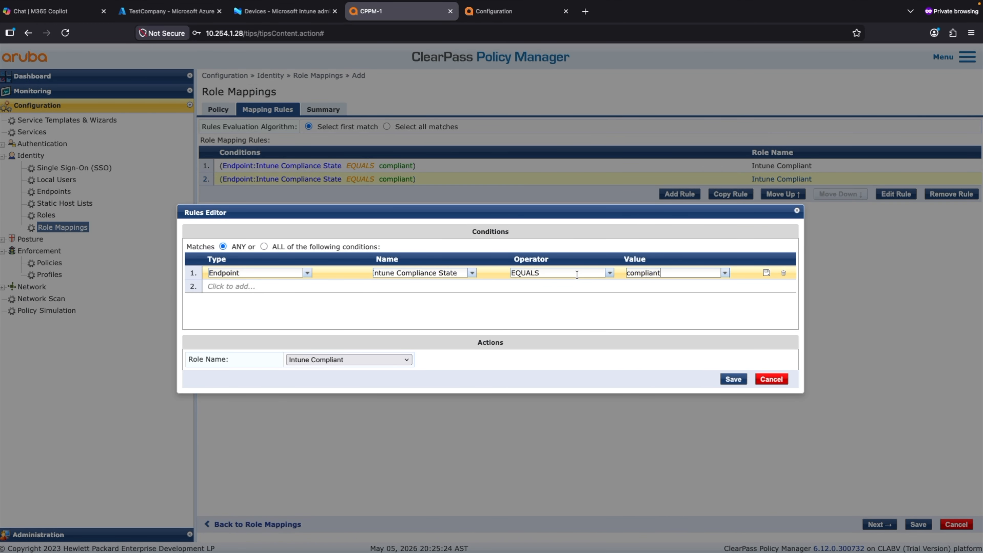
left_click(610, 274)
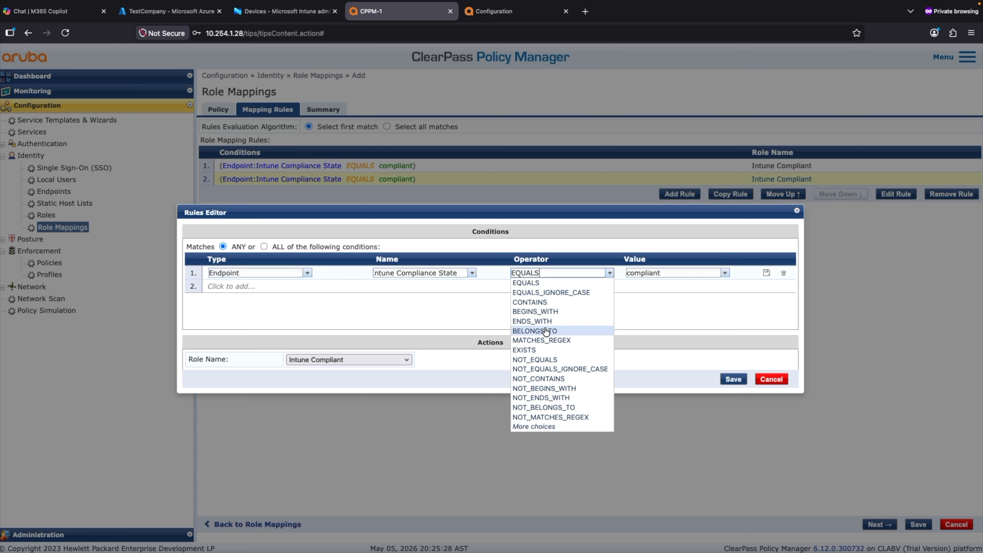
left_click(538, 360)
left_click(767, 274)
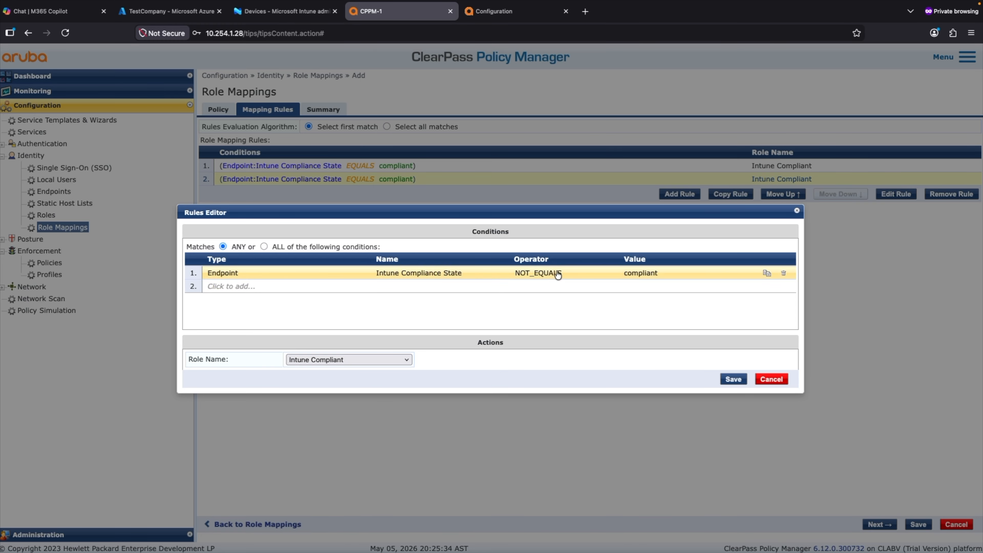
left_click(315, 359)
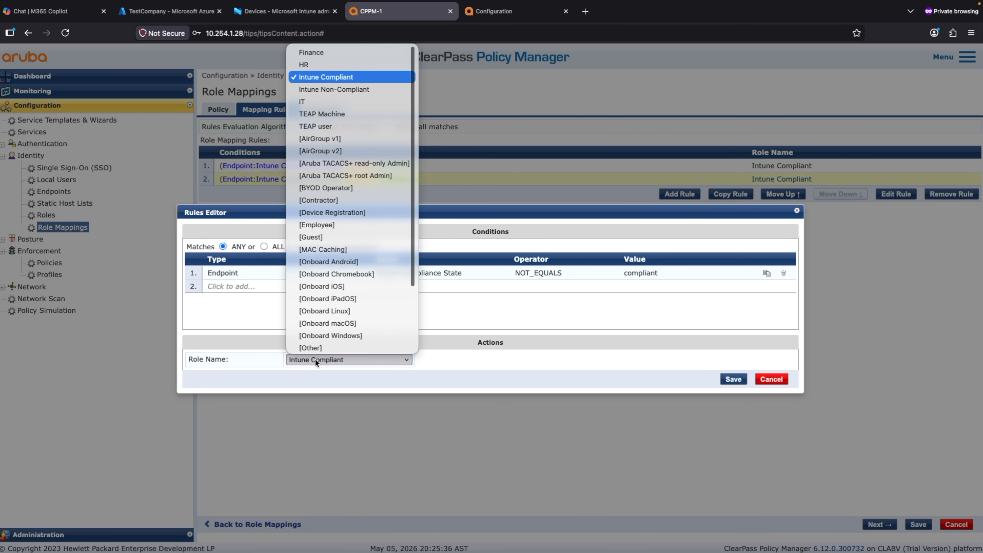
left_click(342, 90)
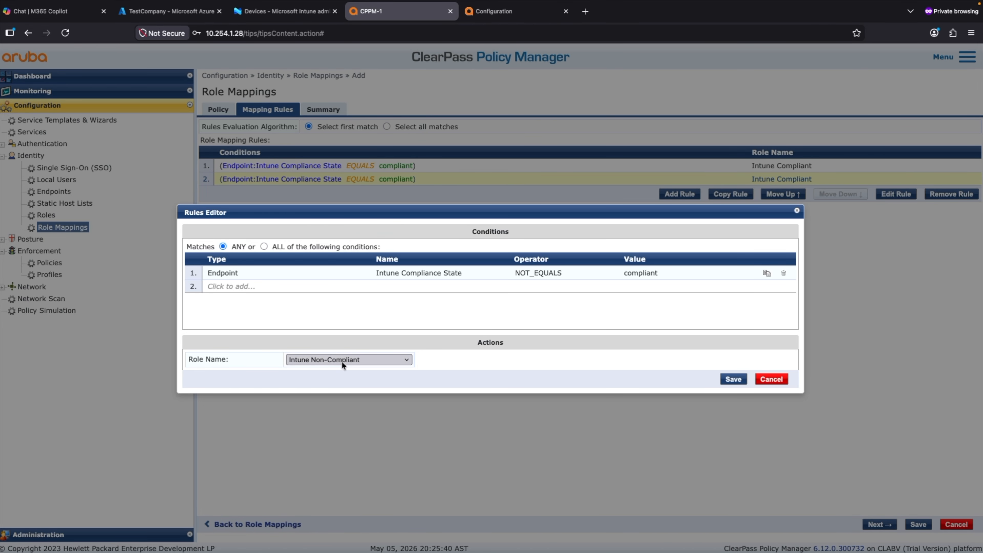
left_click(733, 379)
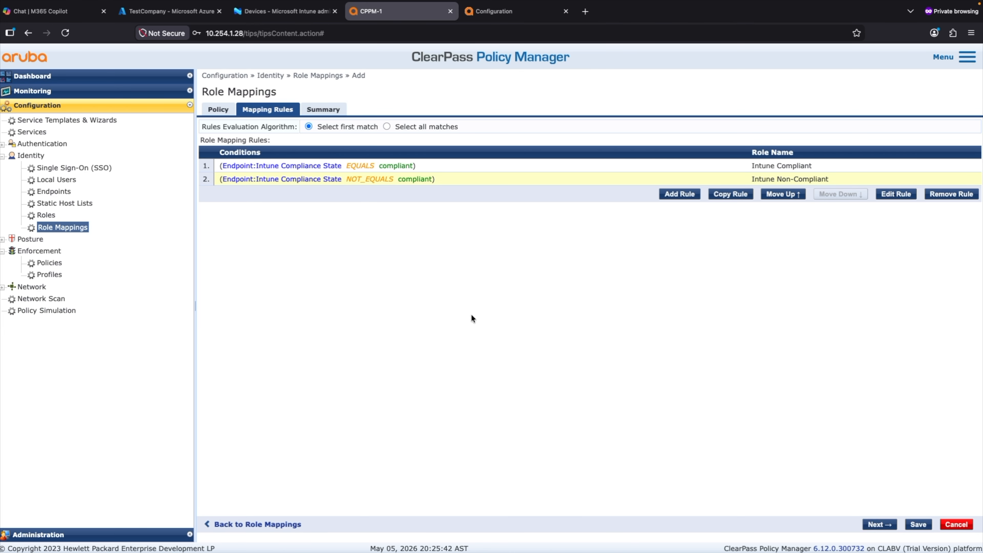